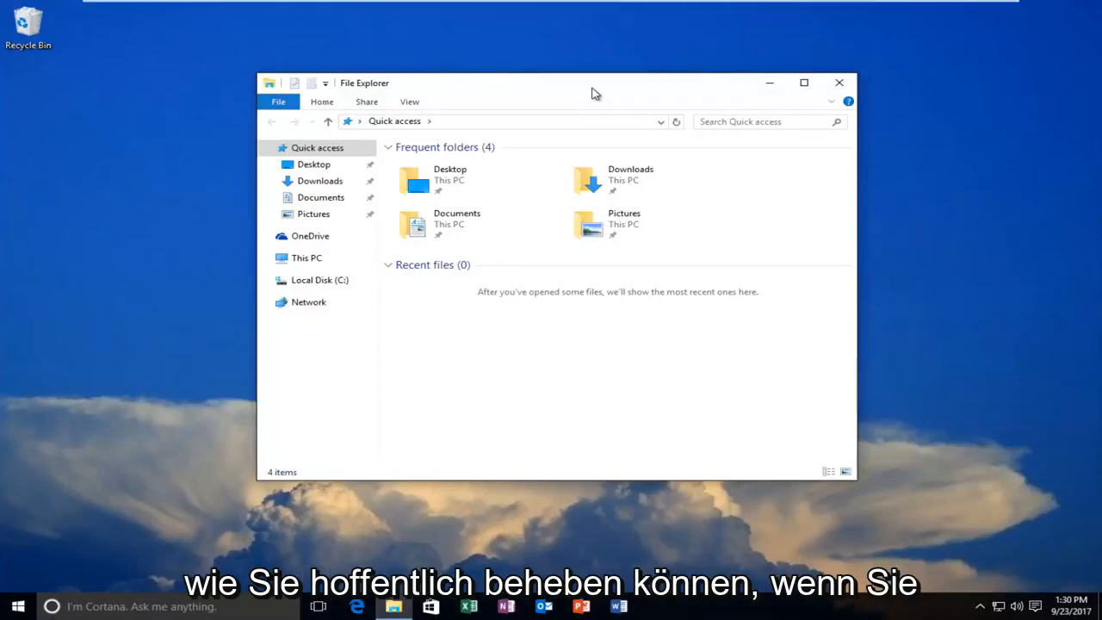
left_click(388, 265)
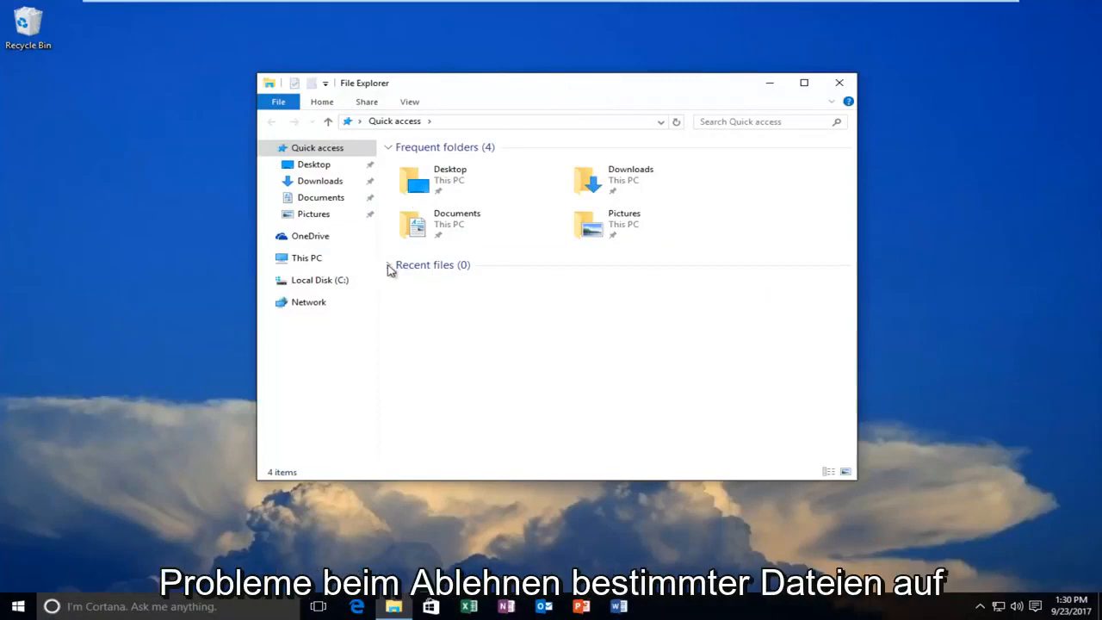
left_click(389, 266)
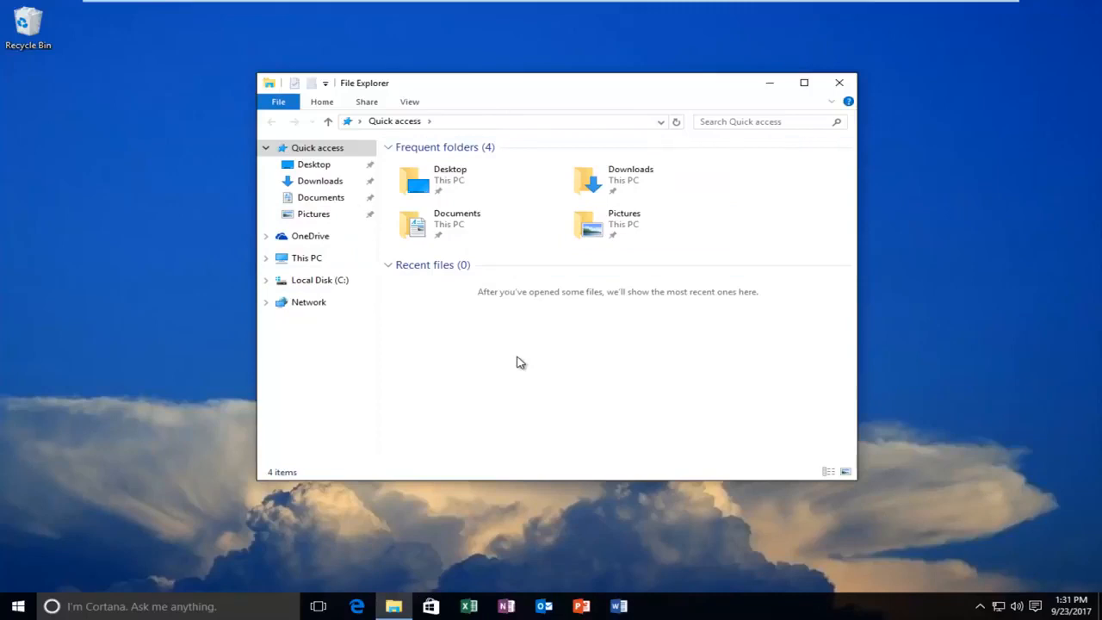
left_click(520, 362)
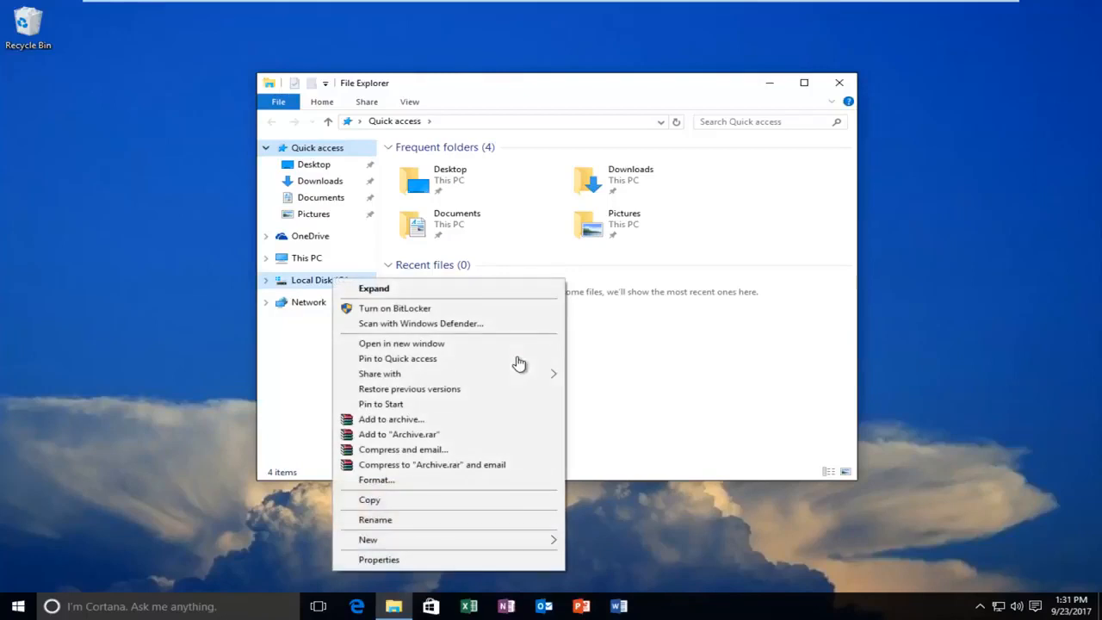
key("Up")
key("Up")
key("Up")
key("Escape")
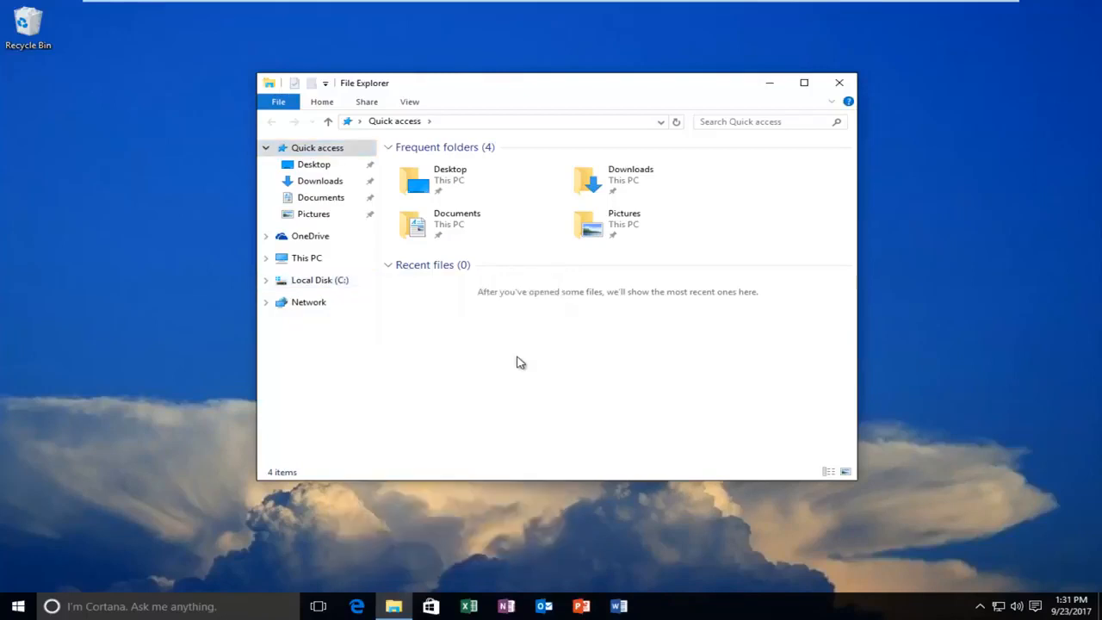